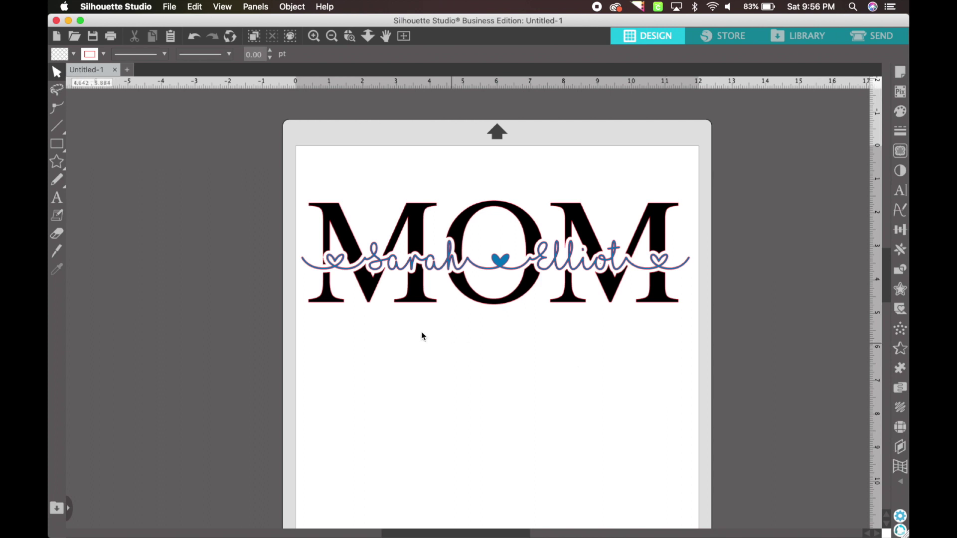
Marquee-select the whole MOM design, including the script names and hearts
{"action": "left_click_drag", "start_coordinate": [629, 377], "coordinate": [476, 232]}
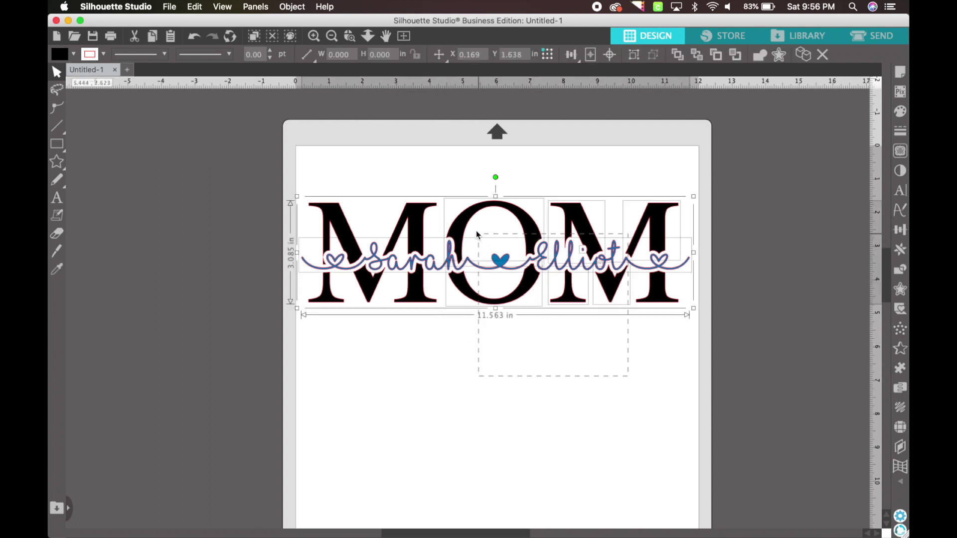
Delete the finished design and its leftover M pieces, leaving the mat empty
{"action": "key", "text": "Delete"}
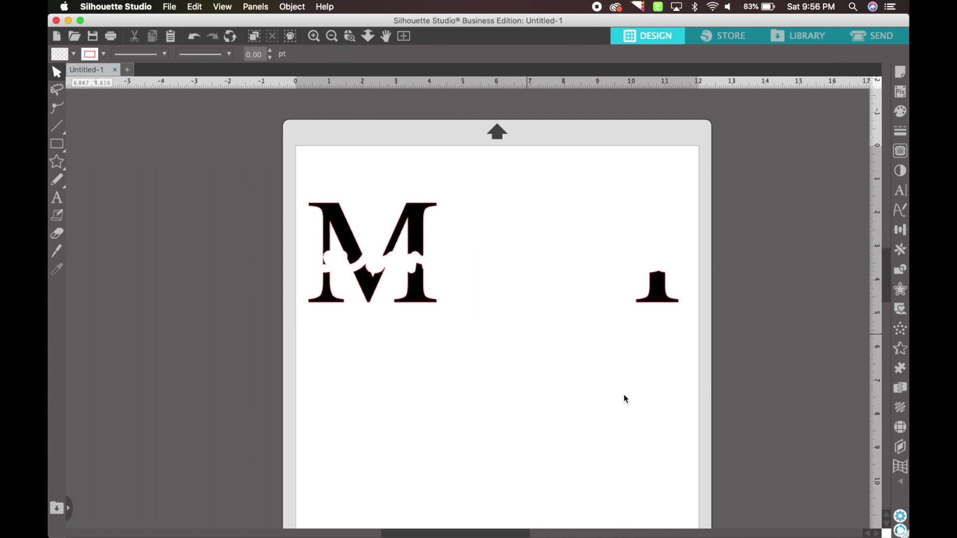
{"action": "left_click_drag", "start_coordinate": [622, 392], "coordinate": [306, 208]}
{"action": "key", "text": "Delete"}
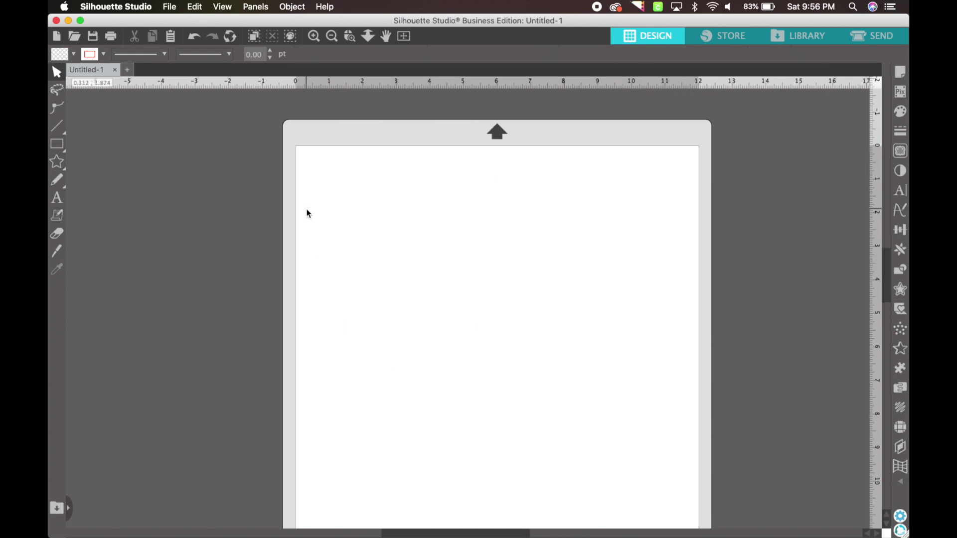
{"action": "left_click", "coordinate": [57, 198]}
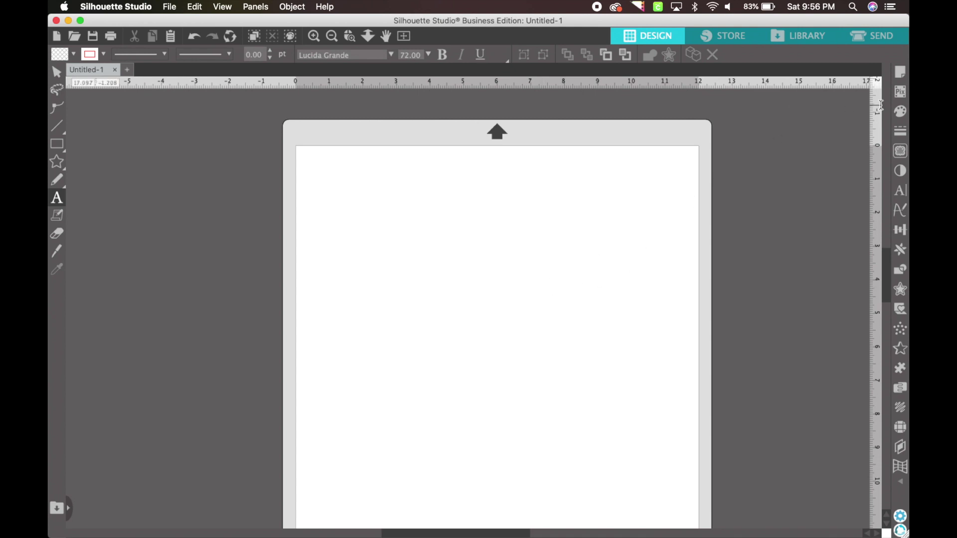
{"action": "left_click", "coordinate": [901, 73]}
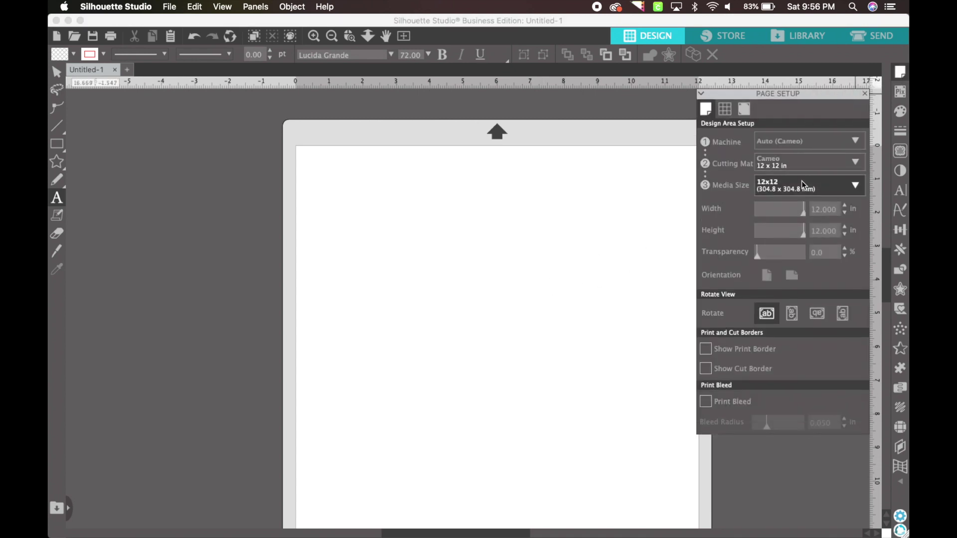
{"action": "left_click", "coordinate": [839, 192]}
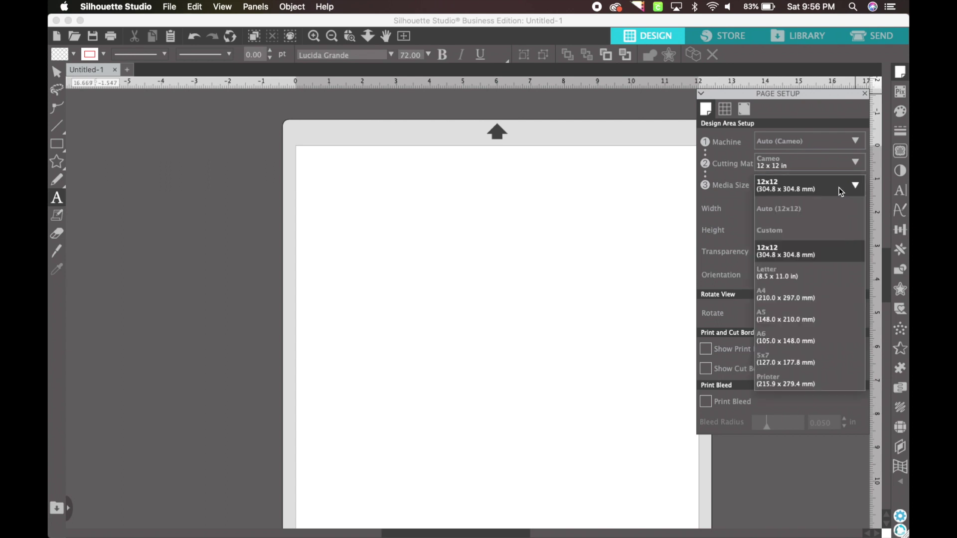
{"action": "left_click", "coordinate": [774, 253]}
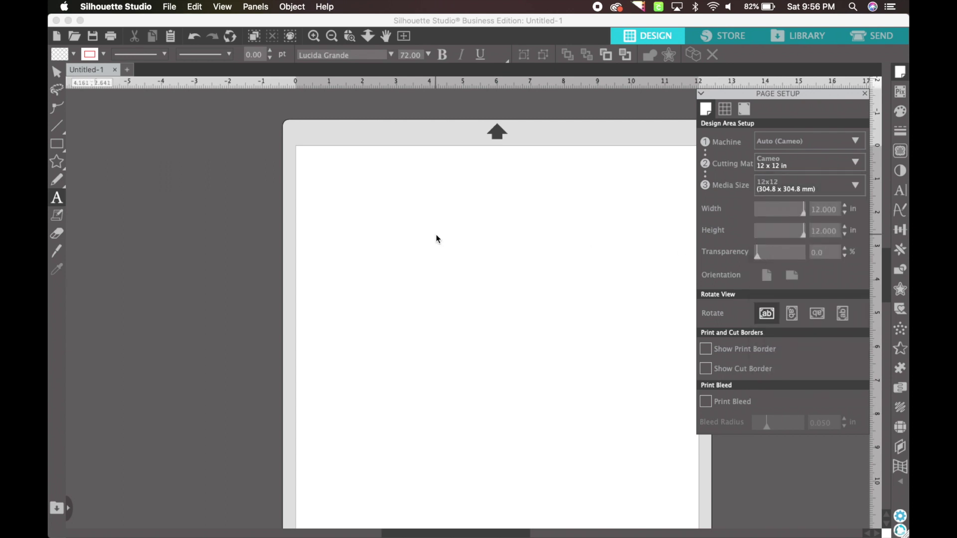
{"action": "left_click", "coordinate": [866, 94]}
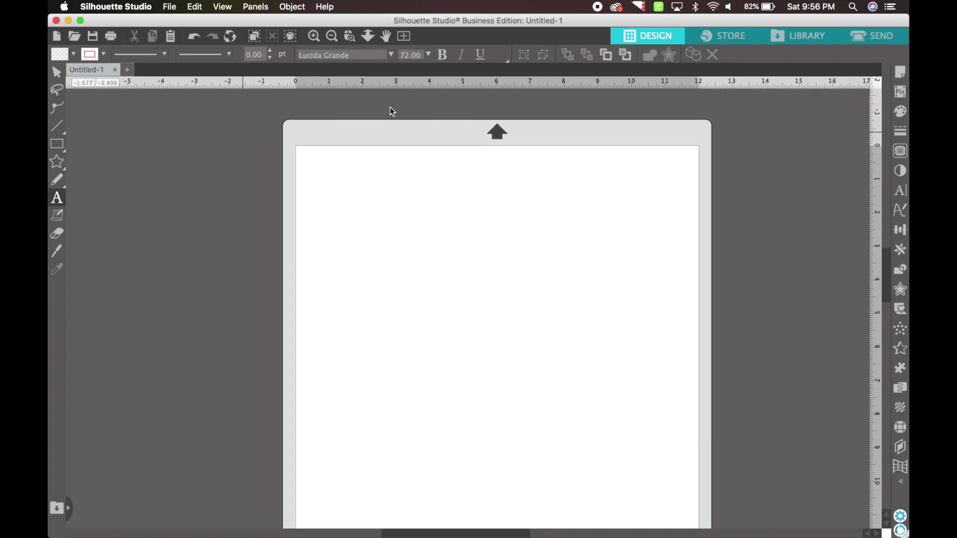
Type 'MOM' as new text on the mat and fill it solid black
{"action": "left_click", "coordinate": [56, 198]}
{"action": "left_click", "coordinate": [380, 274]}
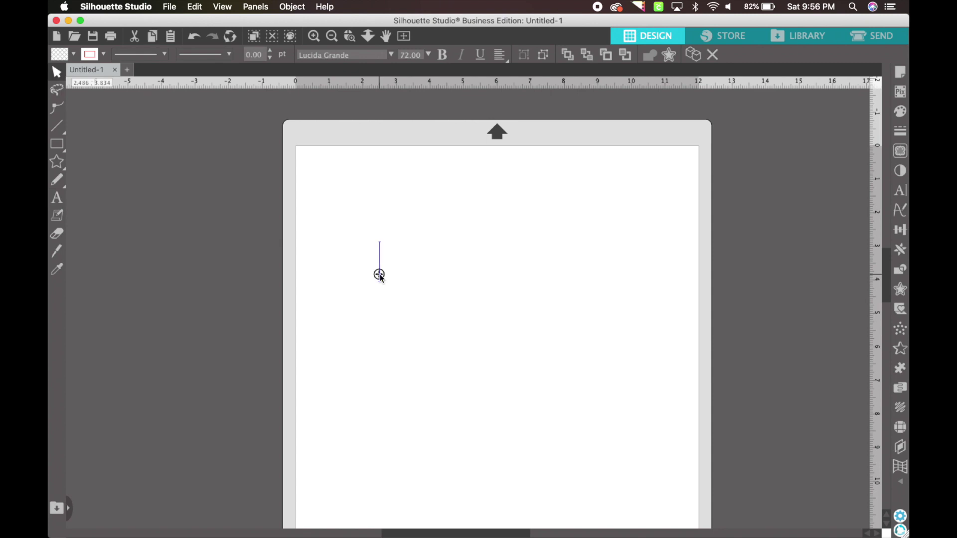
{"action": "type", "text": "MOM"}
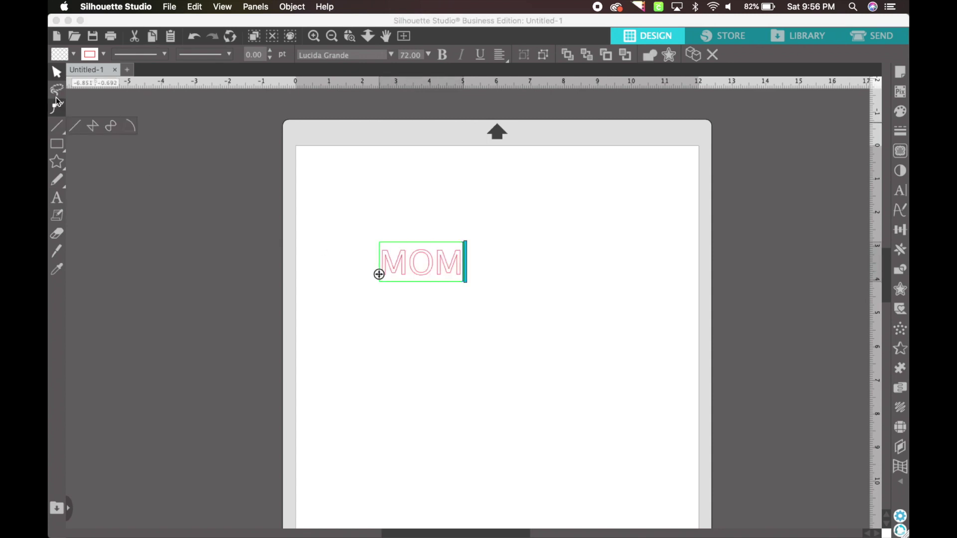
{"action": "left_click", "coordinate": [75, 57]}
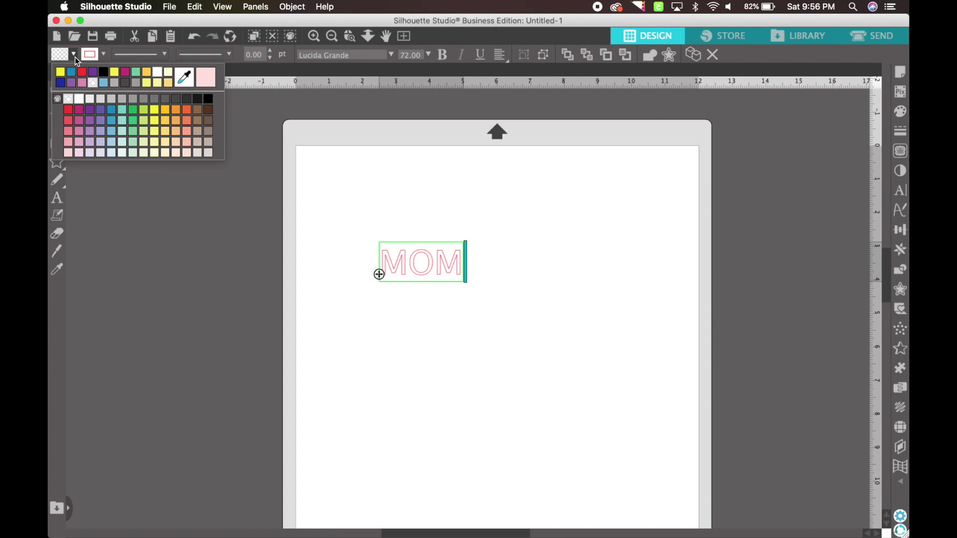
{"action": "left_click", "coordinate": [104, 73]}
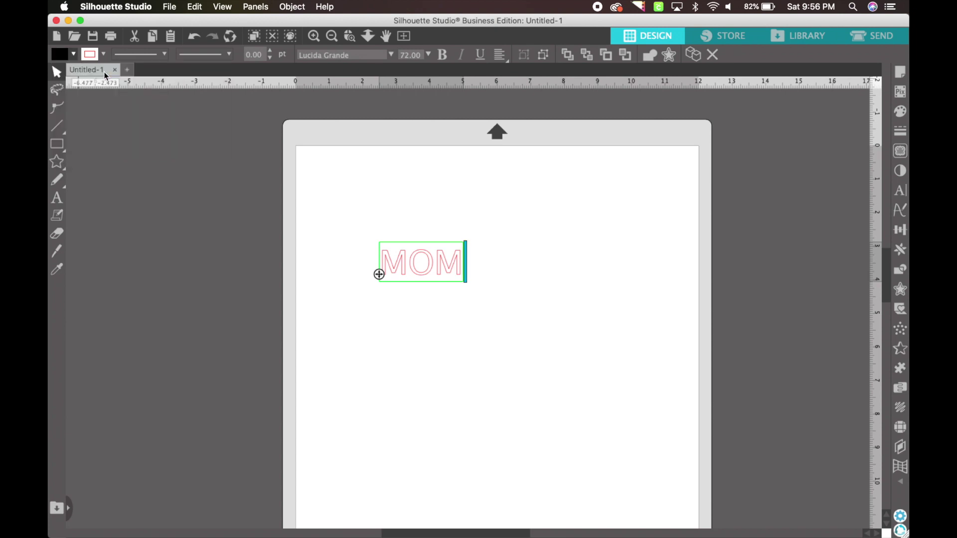
{"action": "left_click", "coordinate": [490, 352]}
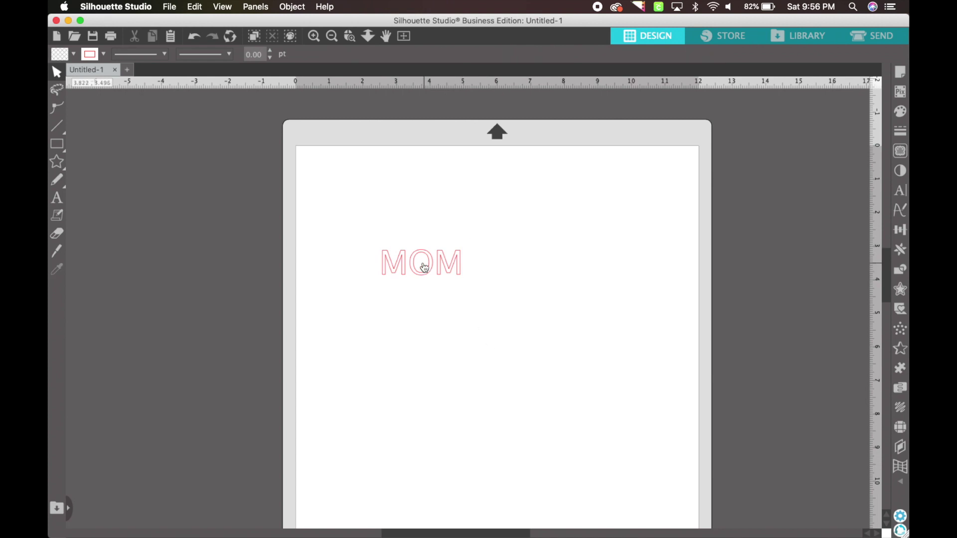
{"action": "left_click", "coordinate": [413, 273]}
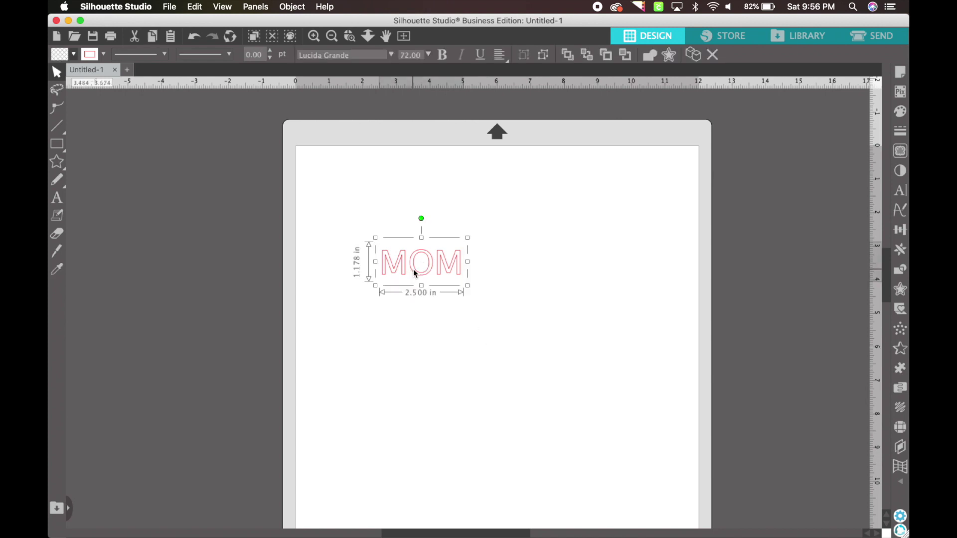
{"action": "left_click", "coordinate": [72, 55]}
{"action": "left_click", "coordinate": [60, 72]}
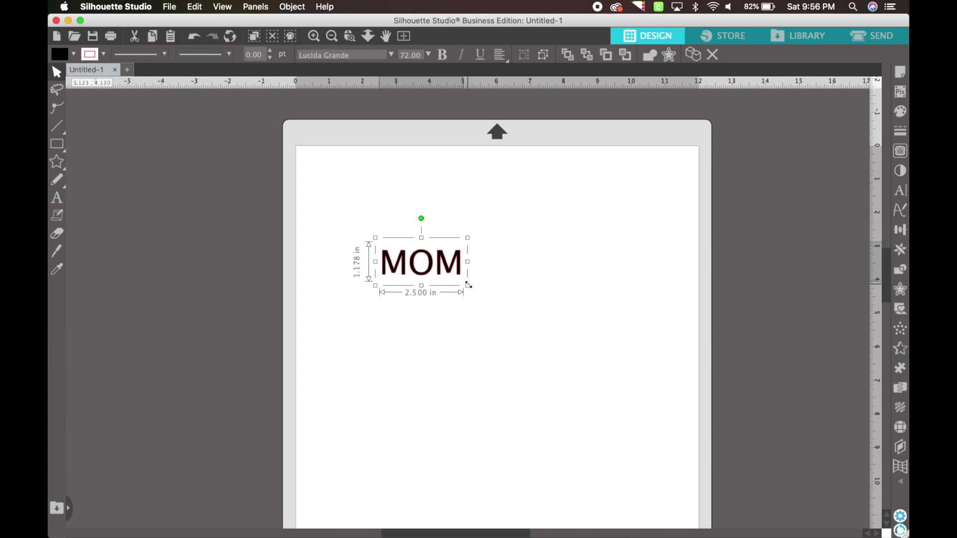
Scale MOM to about 10.830 x 5.103 in and centre it across the top of the mat
{"action": "left_click_drag", "start_coordinate": [468, 286], "coordinate": [686, 413]}
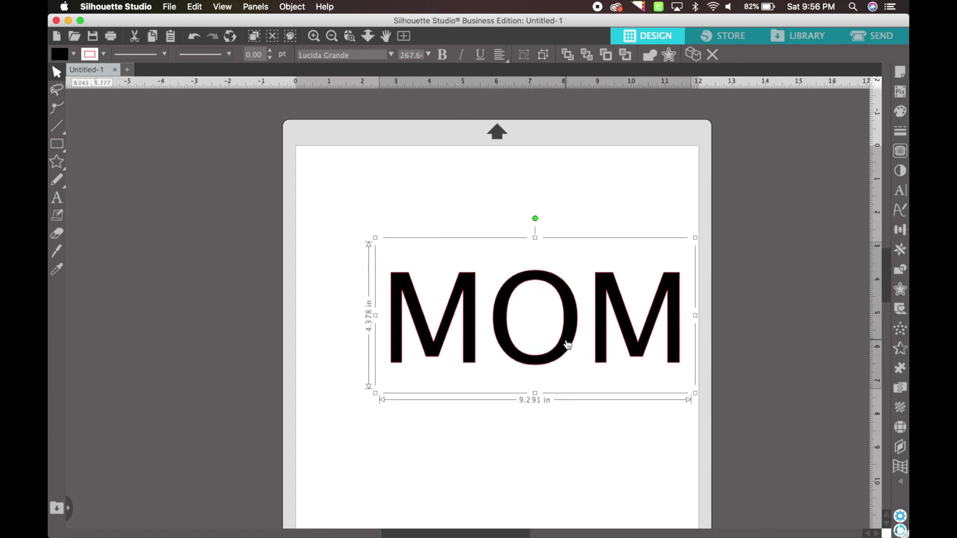
{"action": "left_click_drag", "start_coordinate": [530, 294], "coordinate": [482, 215]}
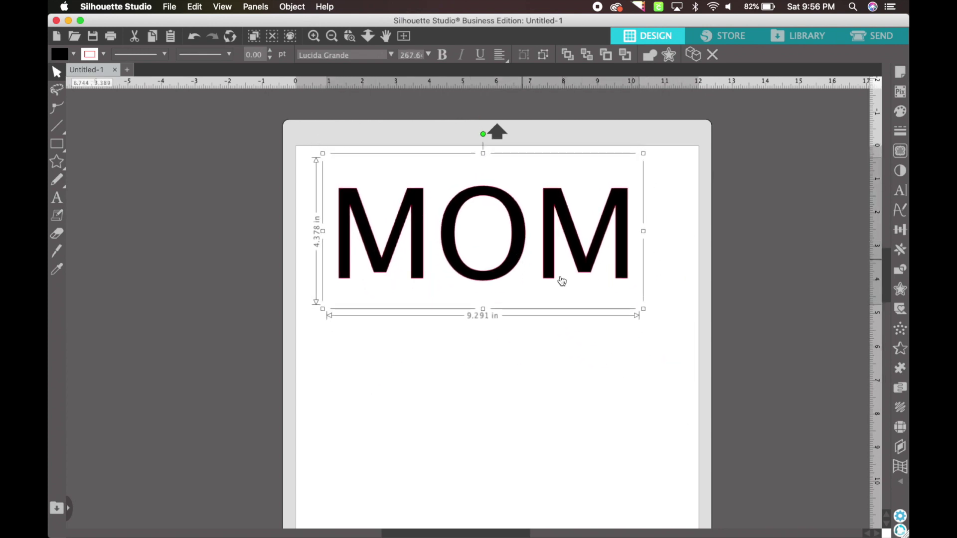
{"action": "left_click", "coordinate": [644, 312]}
{"action": "left_click", "coordinate": [618, 265]}
{"action": "left_click_drag", "start_coordinate": [644, 309], "coordinate": [695, 333]}
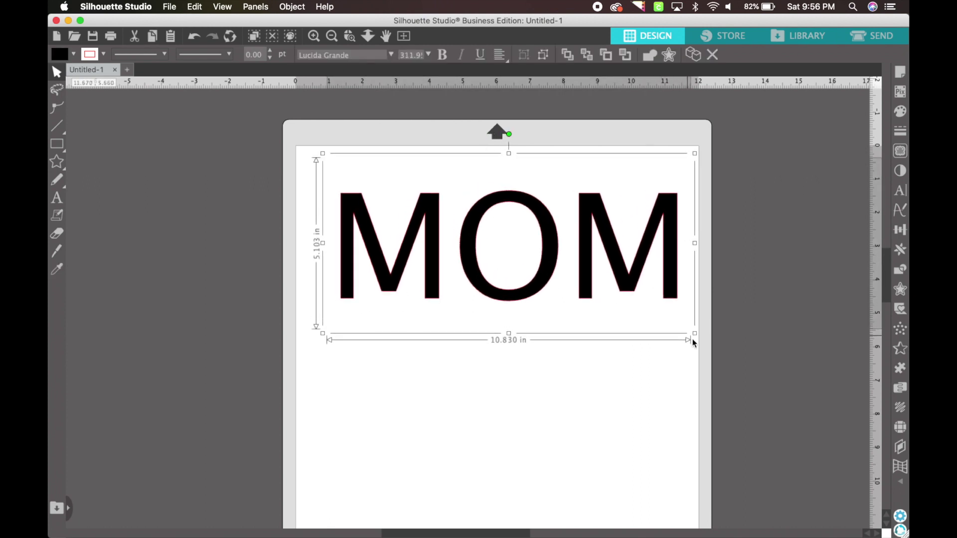
{"action": "left_click_drag", "start_coordinate": [473, 266], "coordinate": [457, 261]}
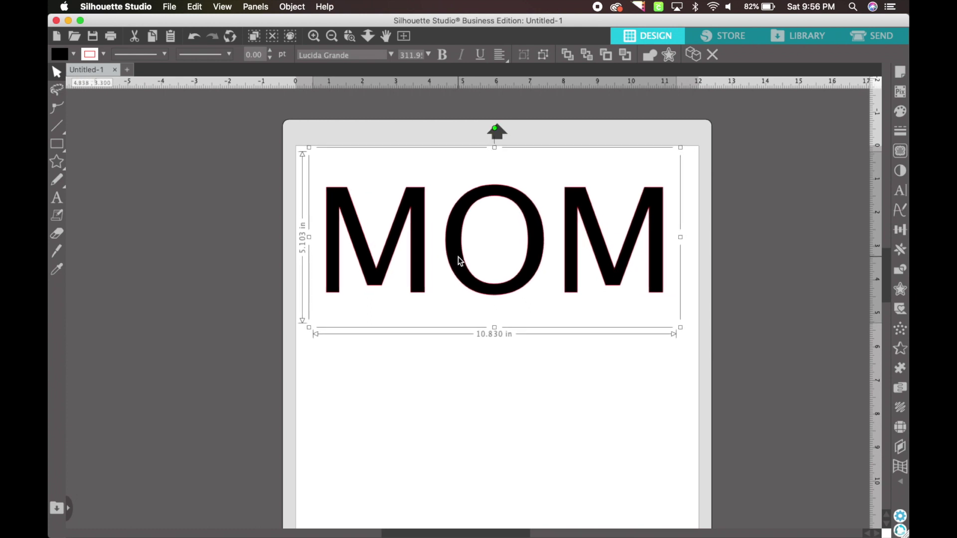
{"action": "left_click", "coordinate": [391, 55]}
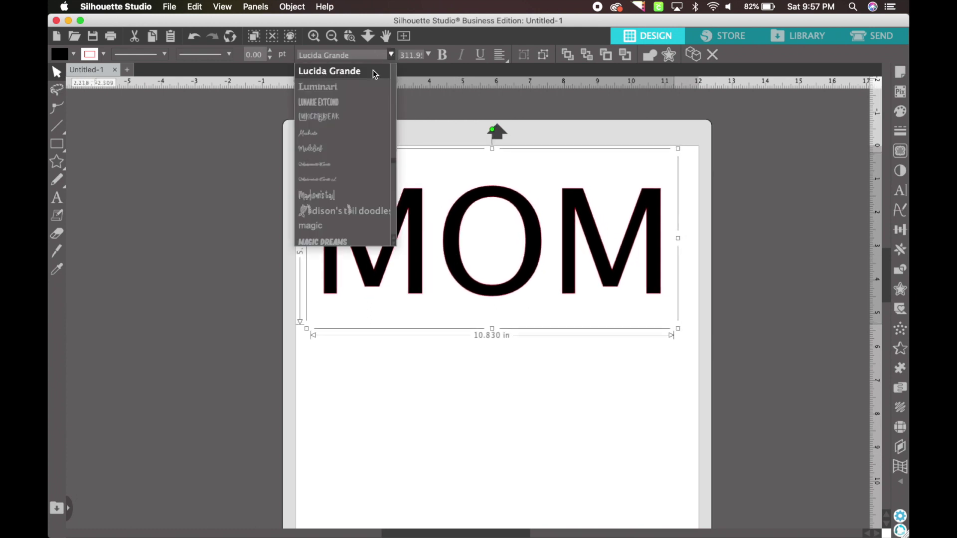
Set MOM in the Times font, nudge it slightly right, and keep Times after browsing fonts
{"action": "left_click", "coordinate": [355, 56]}
{"action": "type", "text": "t"}
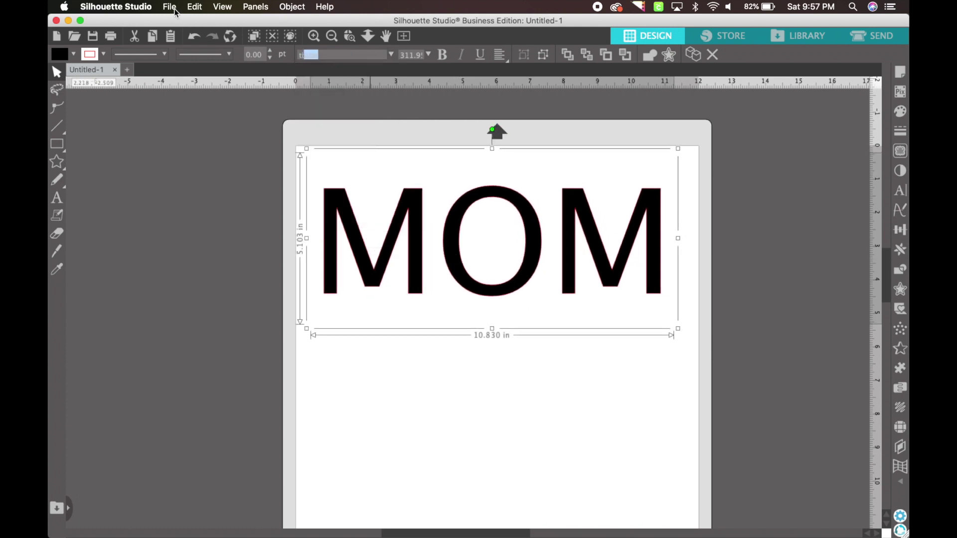
{"action": "type", "text": "imes"}
{"action": "key", "text": "Return"}
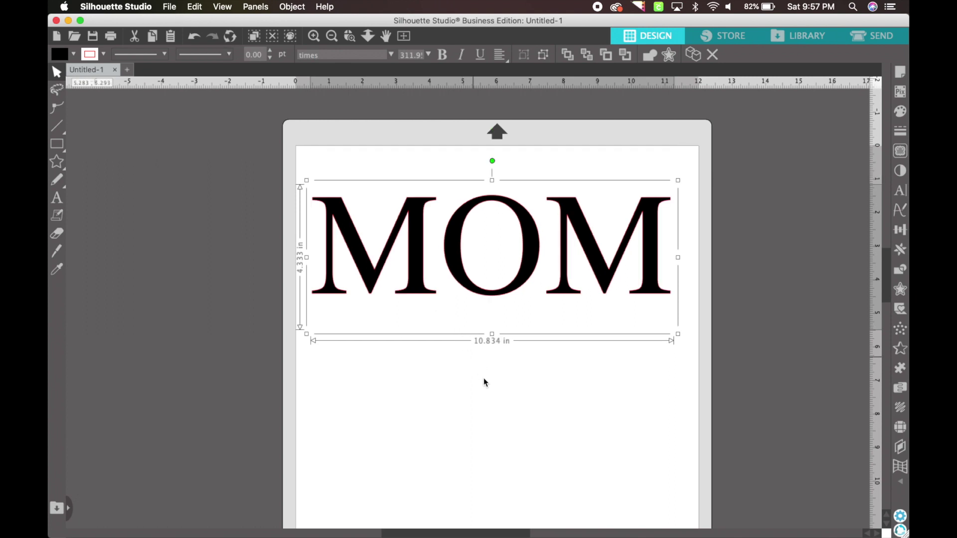
{"action": "left_click", "coordinate": [490, 389]}
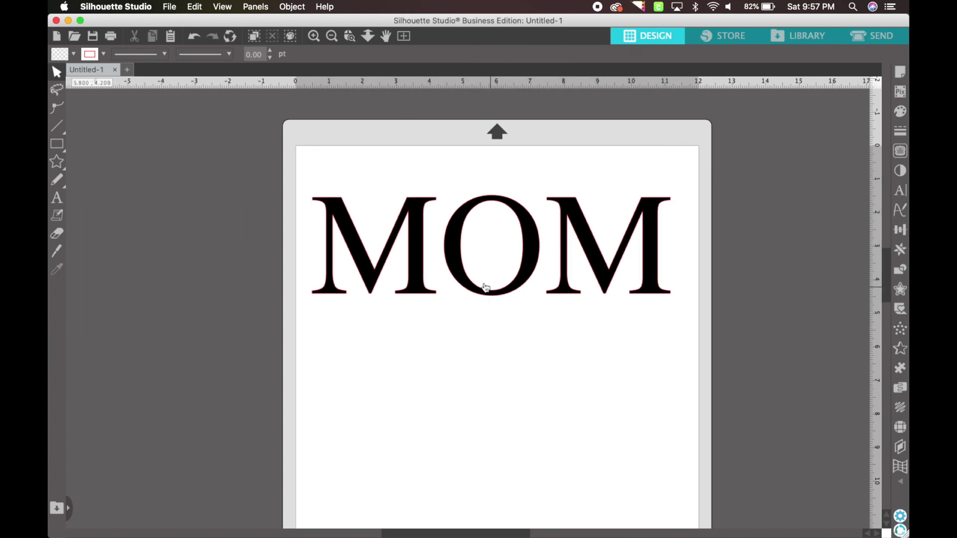
{"action": "left_click_drag", "start_coordinate": [457, 273], "coordinate": [464, 270]}
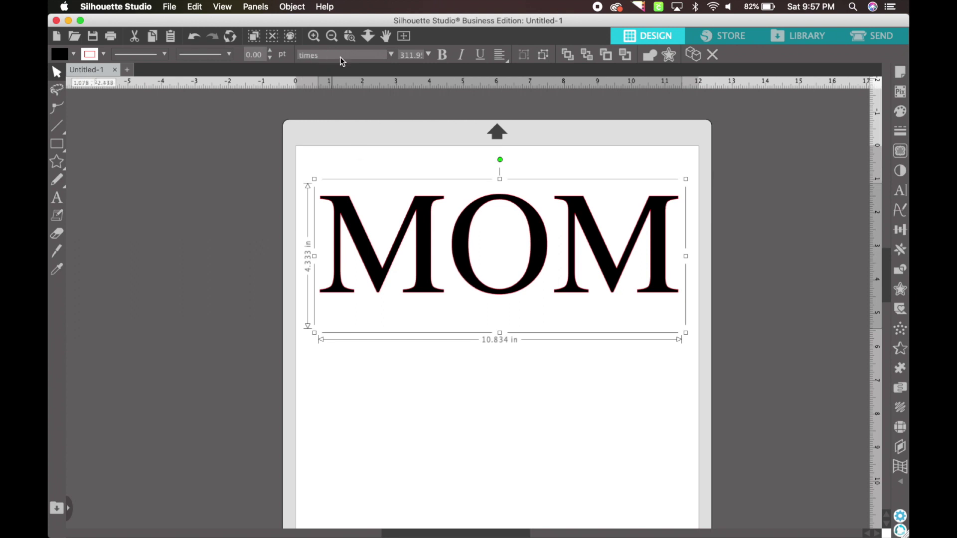
{"action": "left_click", "coordinate": [390, 55]}
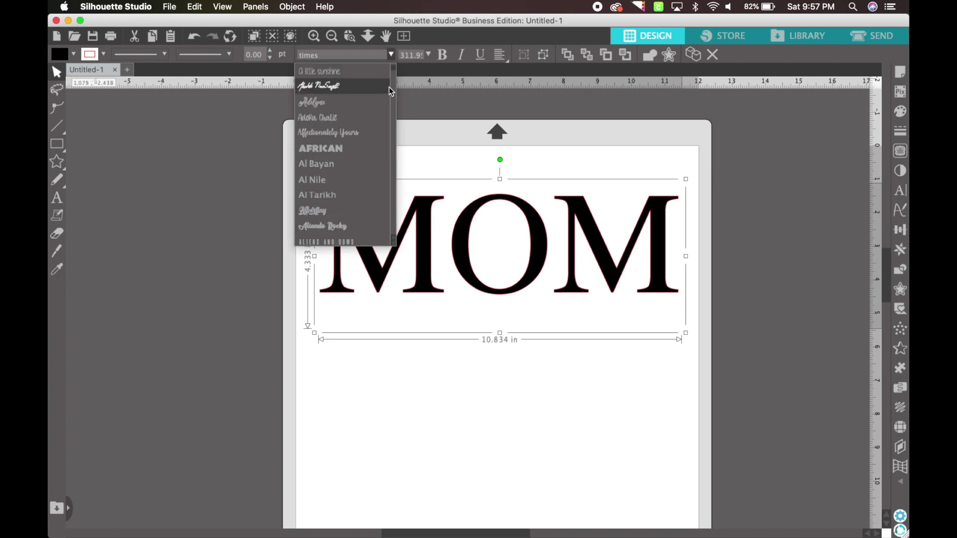
{"action": "scroll", "coordinate": [331, 149], "scroll_direction": "down", "scroll_amount": 5}
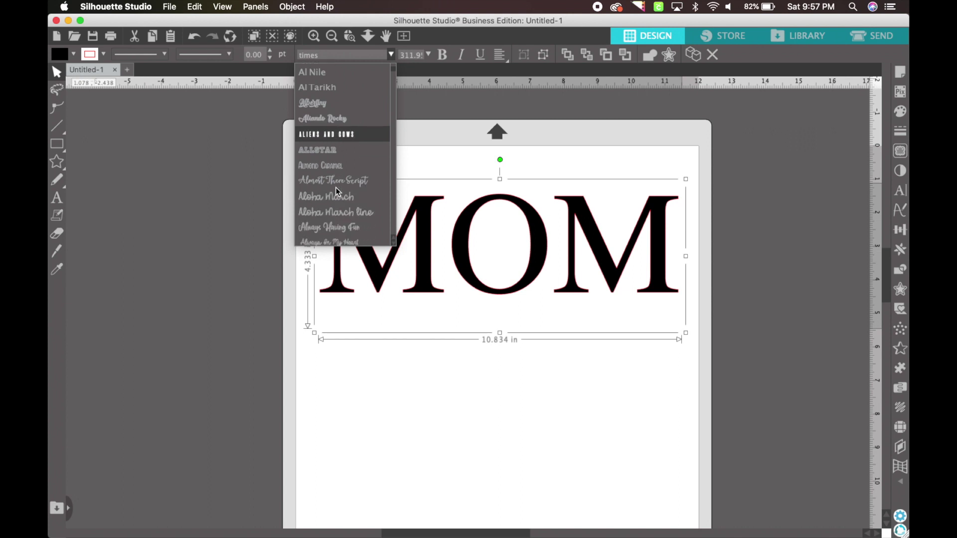
{"action": "scroll", "coordinate": [336, 188], "scroll_direction": "up", "scroll_amount": 5}
{"action": "key", "text": "Escape"}
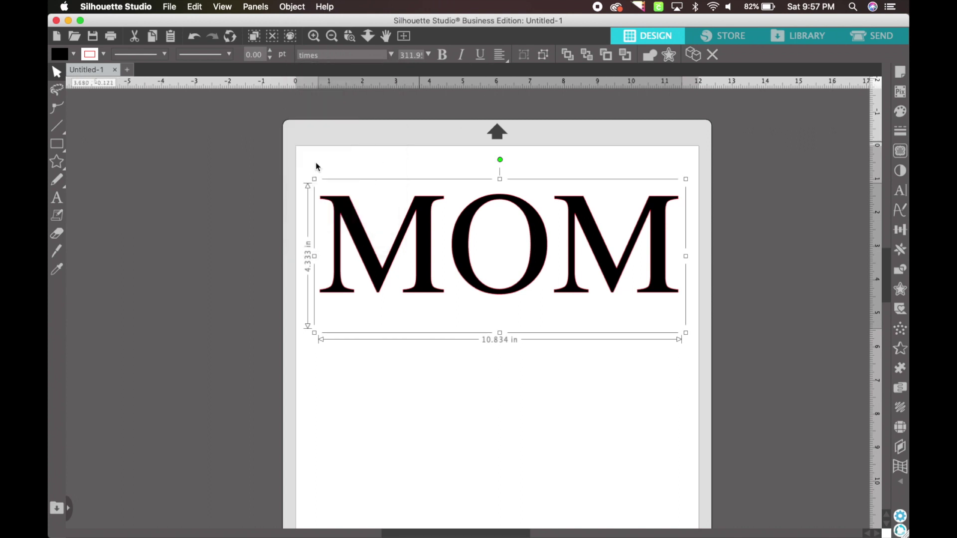
{"action": "left_click", "coordinate": [263, 397]}
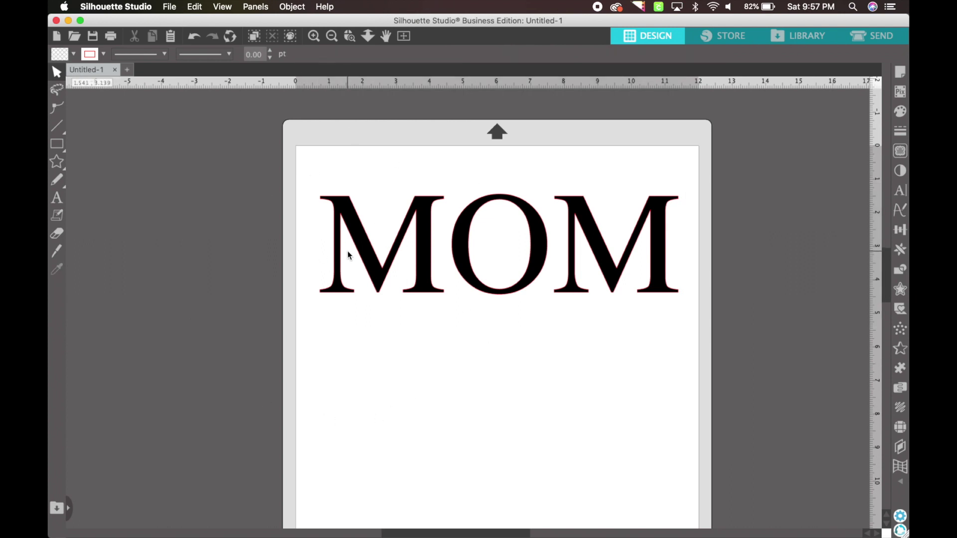
{"action": "left_click", "coordinate": [57, 198]}
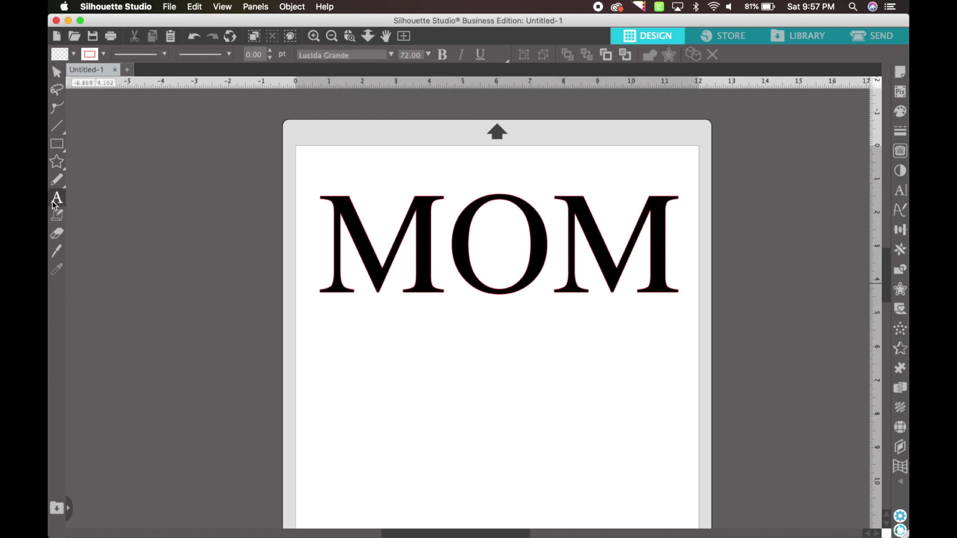
Add a red script line of the two names with heart flourishes below MOM
{"action": "left_click", "coordinate": [362, 373]}
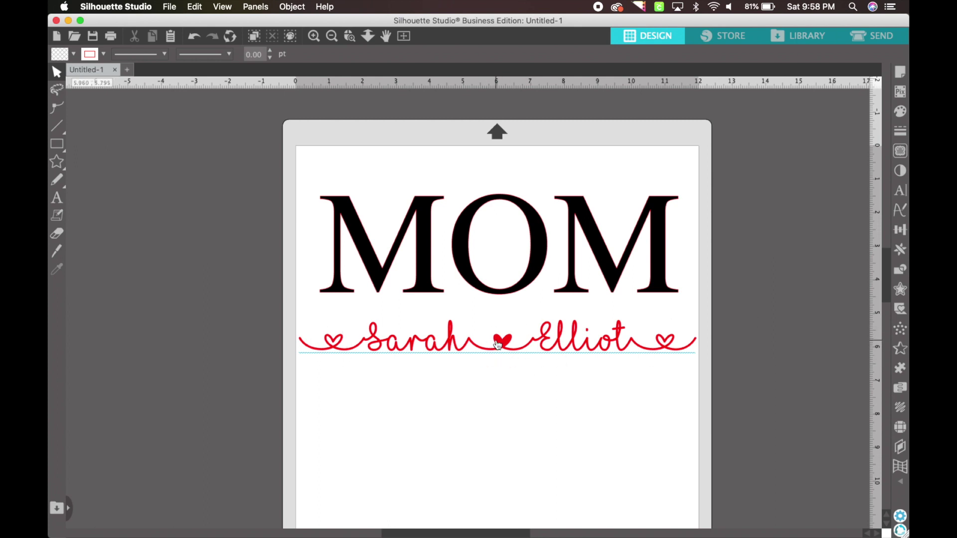
{"action": "left_click", "coordinate": [56, 199]}
{"action": "left_click", "coordinate": [389, 416]}
{"action": "key", "text": "Escape"}
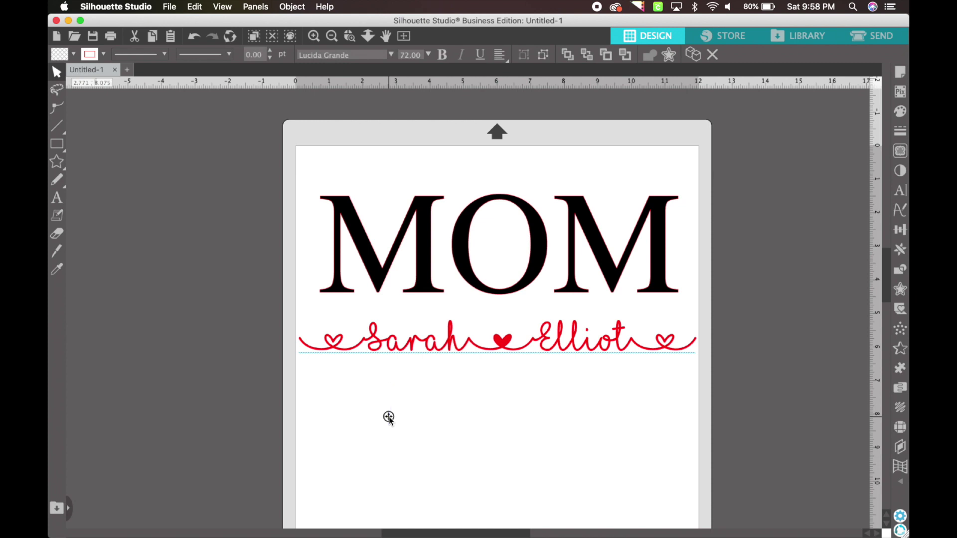
Type the two names as a new plain text line below the red script
{"action": "left_click", "coordinate": [389, 417]}
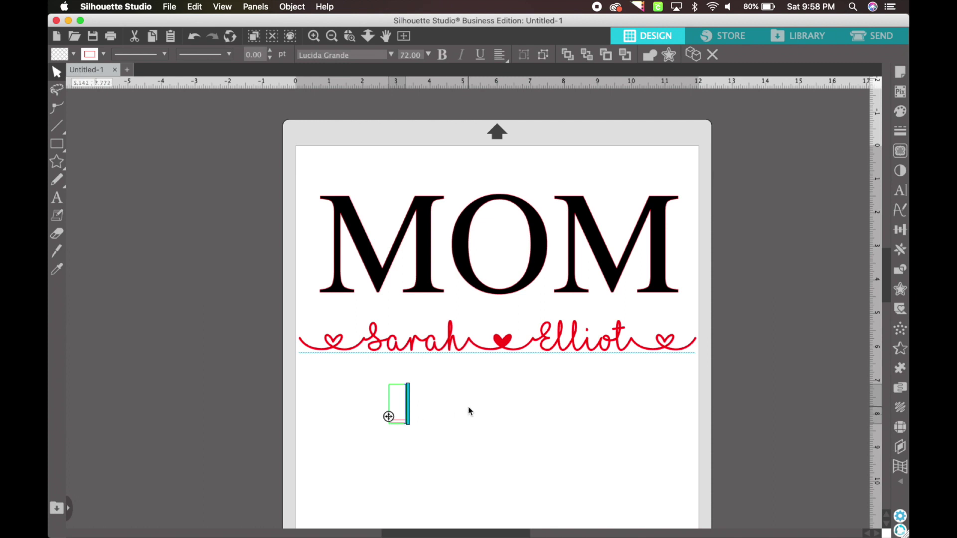
{"action": "type", "text": "Sarah|"}
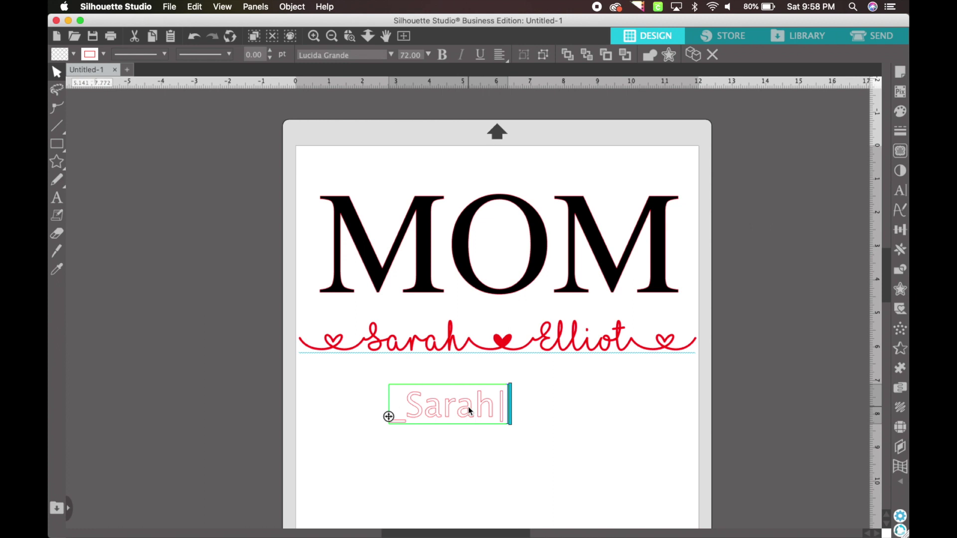
{"action": "type", "text": "Elliot_"}
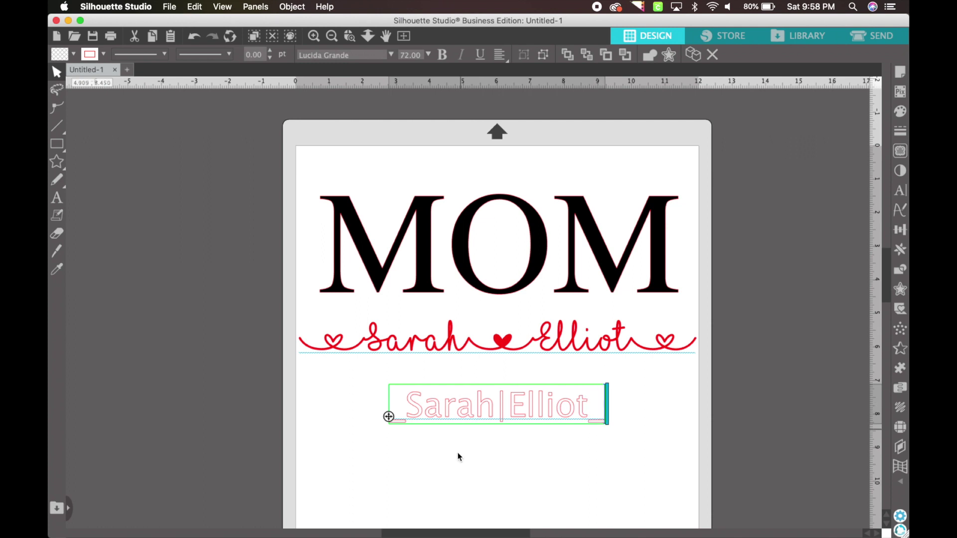
{"action": "left_click", "coordinate": [459, 457]}
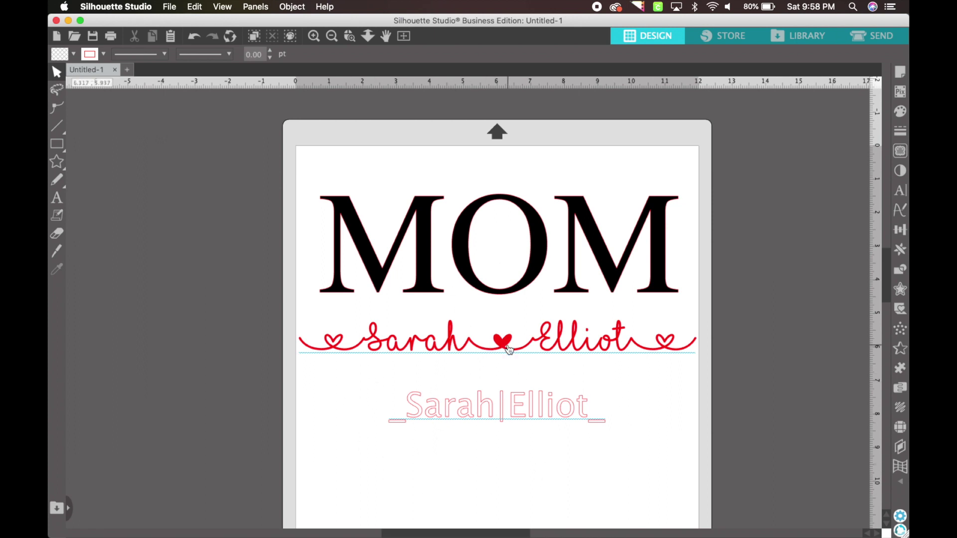
Fill the new names text purple
{"action": "left_click", "coordinate": [491, 411]}
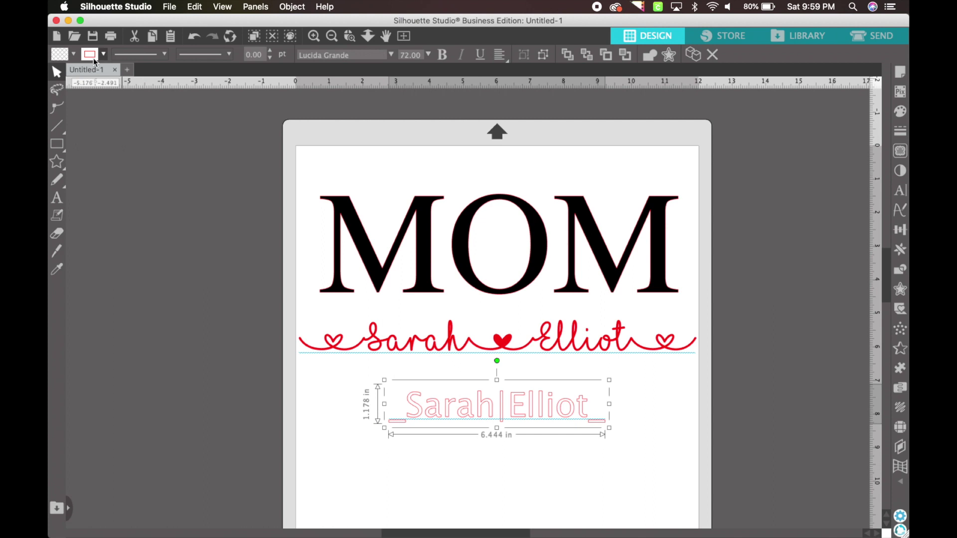
{"action": "left_click", "coordinate": [72, 56]}
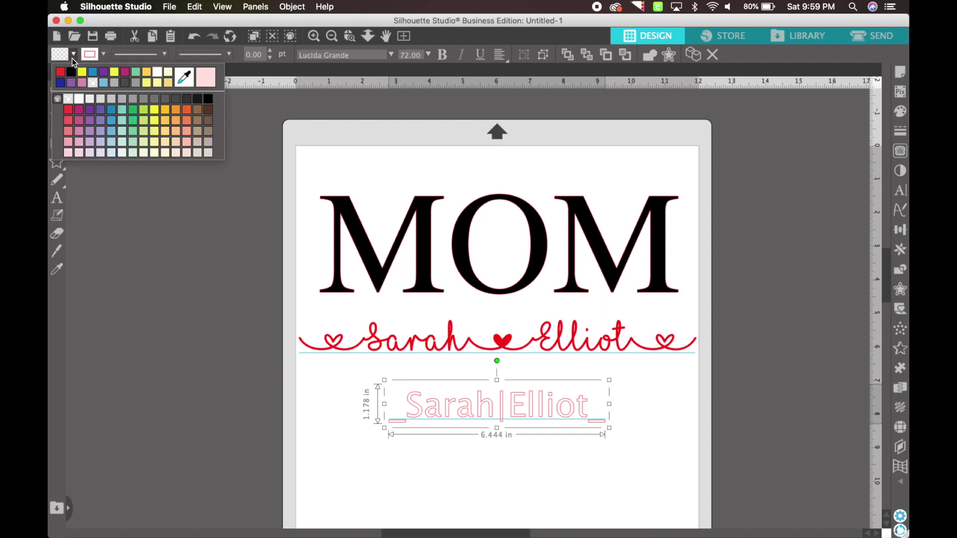
{"action": "left_click", "coordinate": [90, 110]}
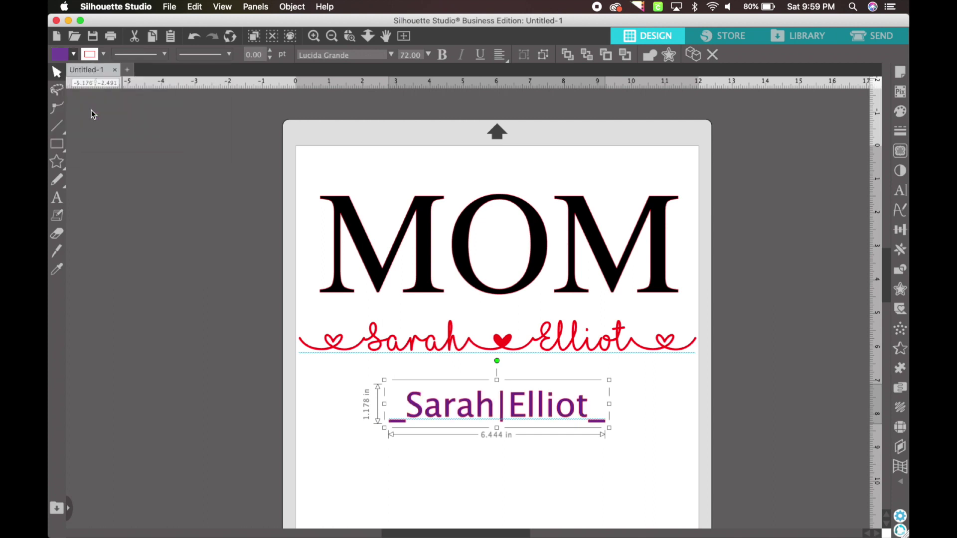
{"action": "left_click", "coordinate": [590, 453]}
Apply the I love Glitter font and scale the names to 11.797 x 1.303 in below the red line
{"action": "left_click", "coordinate": [548, 408]}
{"action": "left_click_drag", "start_coordinate": [351, 55], "coordinate": [289, 50]}
{"action": "type", "text": "i "}
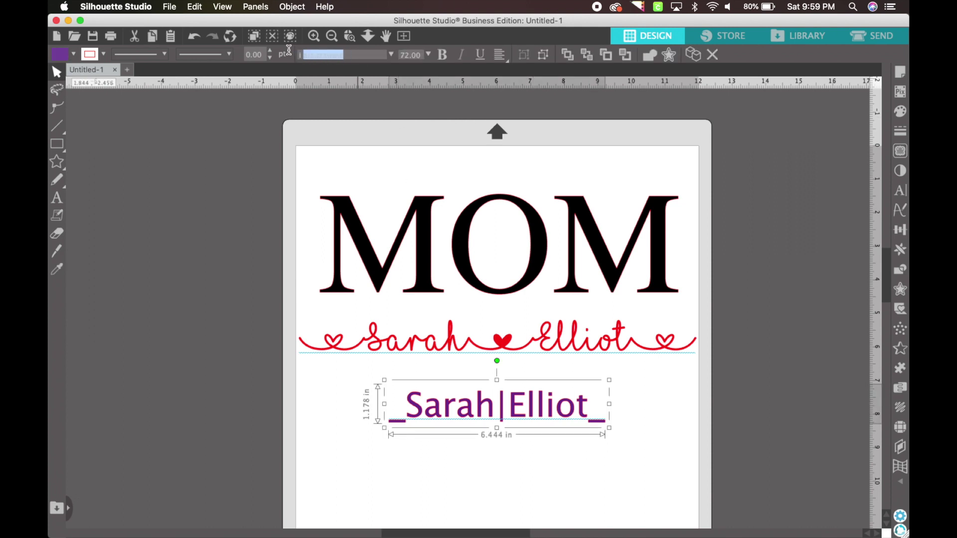
{"action": "type", "text": "lo"}
{"action": "key", "text": "Return"}
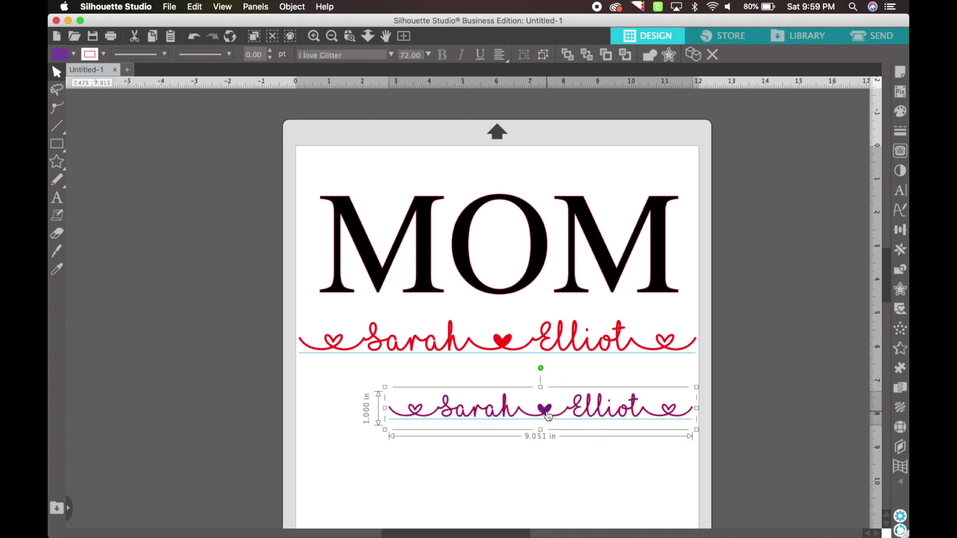
{"action": "left_click_drag", "start_coordinate": [555, 422], "coordinate": [458, 381]}
{"action": "left_click_drag", "start_coordinate": [608, 401], "coordinate": [699, 426]}
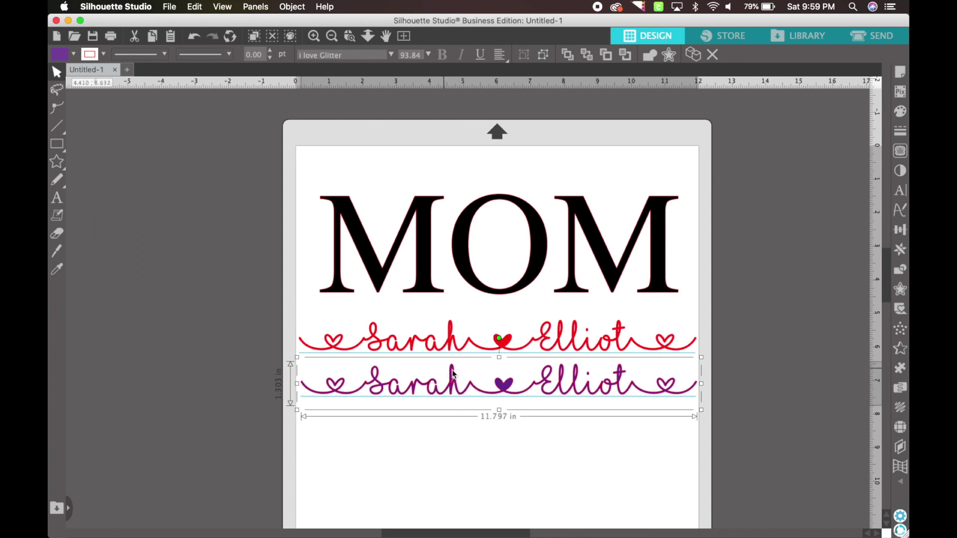
{"action": "left_click", "coordinate": [513, 431]}
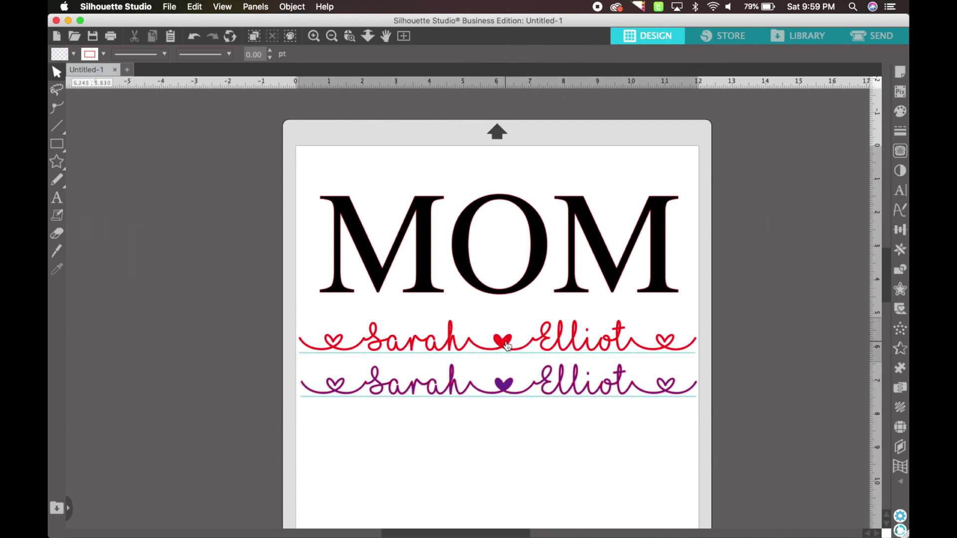
Delete the red script line and move the purple names up across MOM's middle
{"action": "left_click", "coordinate": [482, 344]}
{"action": "key", "text": "Delete"}
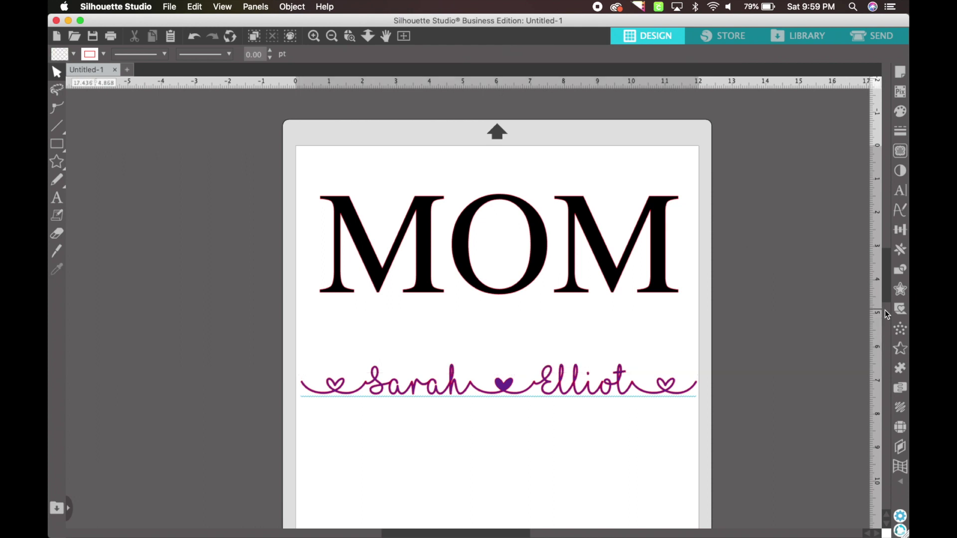
{"action": "left_click_drag", "start_coordinate": [508, 395], "coordinate": [501, 253]}
{"action": "key", "text": "Escape"}
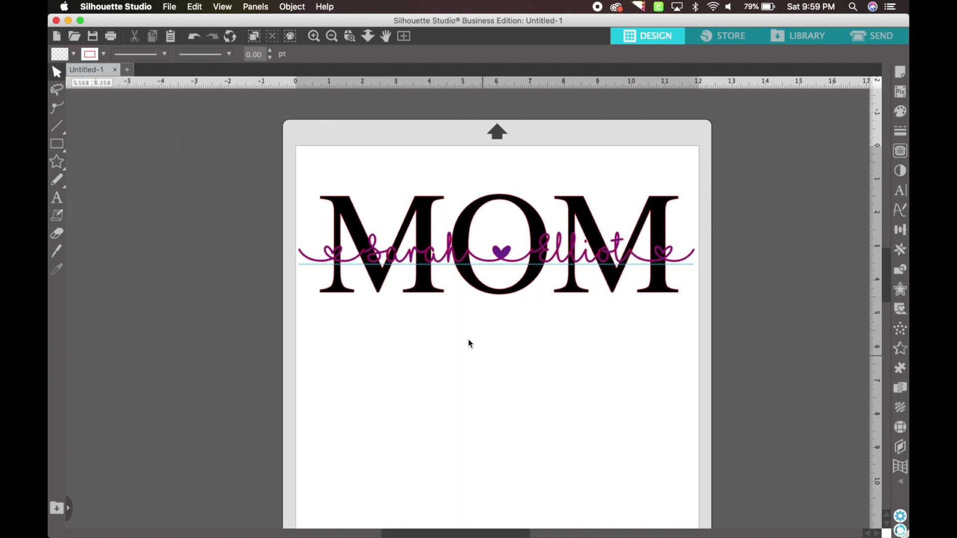
Offset the purple names by 0.100 in with rounded corners, giving an 11.996 x 1.112 in outline
{"action": "left_click", "coordinate": [454, 259]}
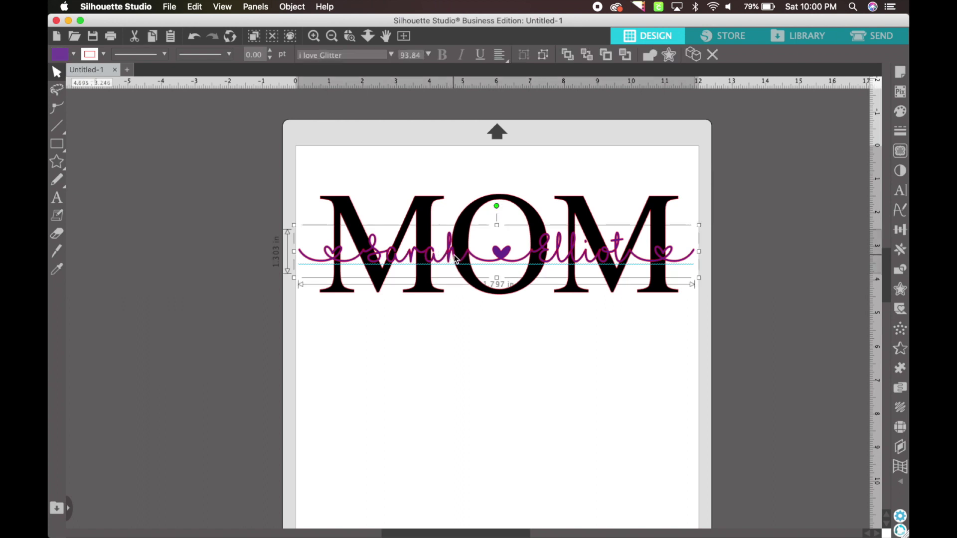
{"action": "left_click", "coordinate": [900, 290]}
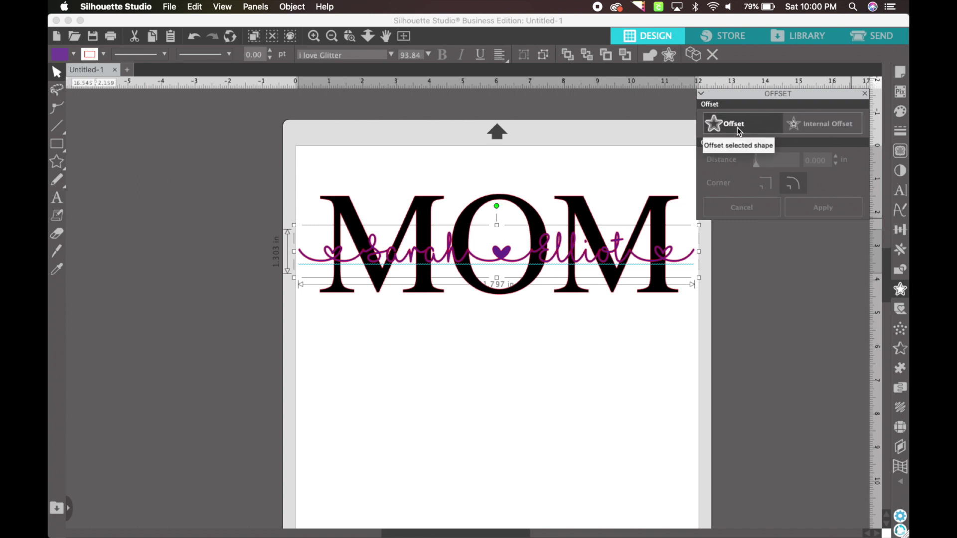
{"action": "left_click", "coordinate": [737, 127]}
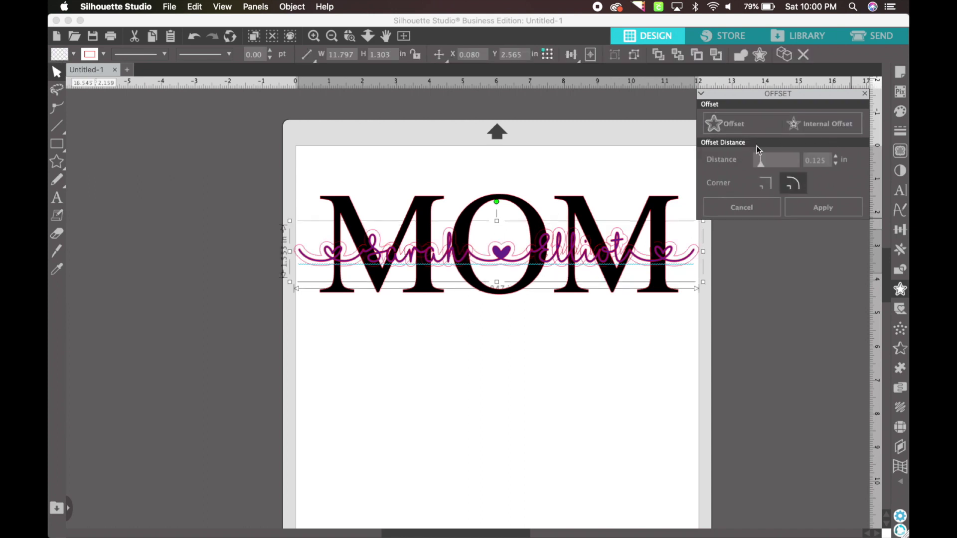
{"action": "left_click", "coordinate": [788, 175]}
{"action": "left_click", "coordinate": [829, 162]}
{"action": "type", "text": "0.100"}
{"action": "key", "text": "Return"}
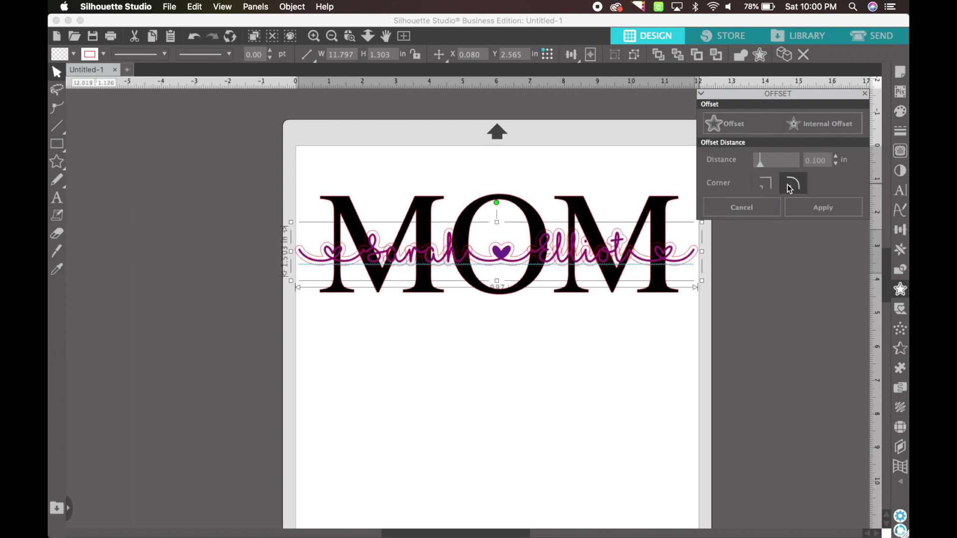
{"action": "left_click", "coordinate": [768, 188]}
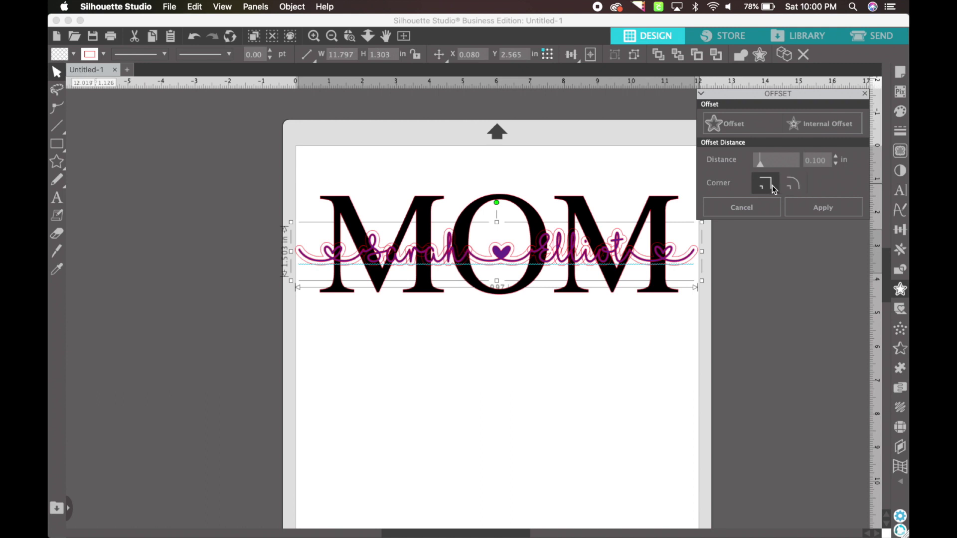
{"action": "left_click", "coordinate": [791, 185]}
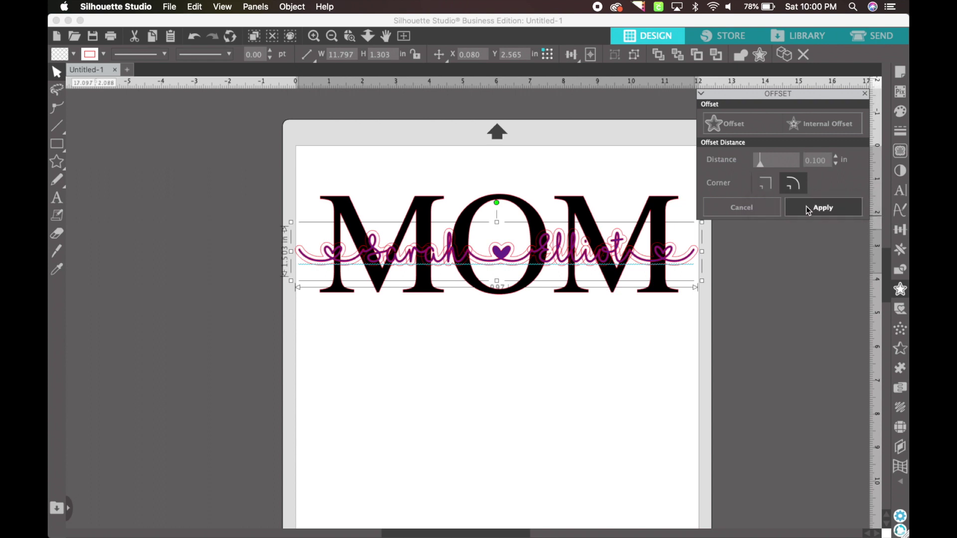
{"action": "left_click", "coordinate": [808, 207]}
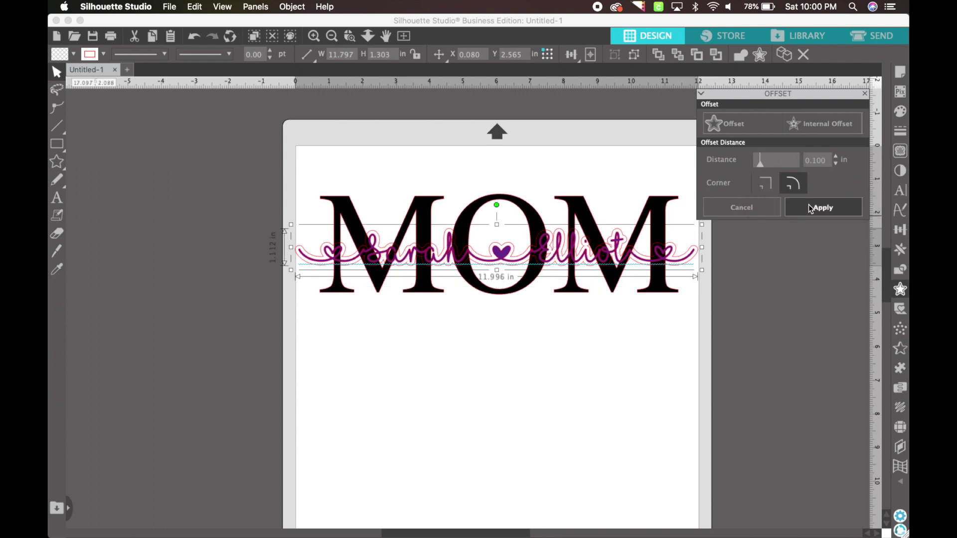
Fill the offset outline yellow, then select it together with MOM
{"action": "left_click", "coordinate": [74, 54]}
{"action": "left_click", "coordinate": [93, 72]}
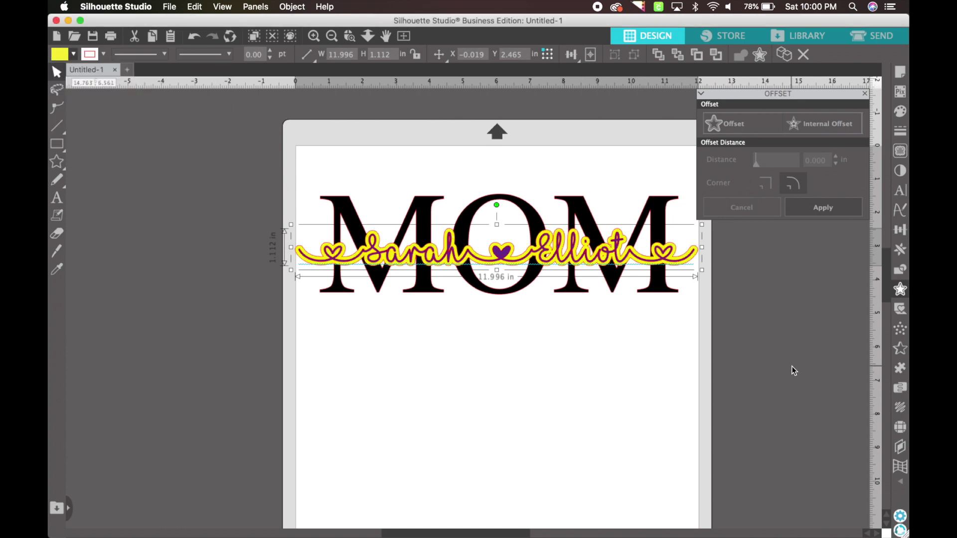
{"action": "left_click", "coordinate": [775, 354]}
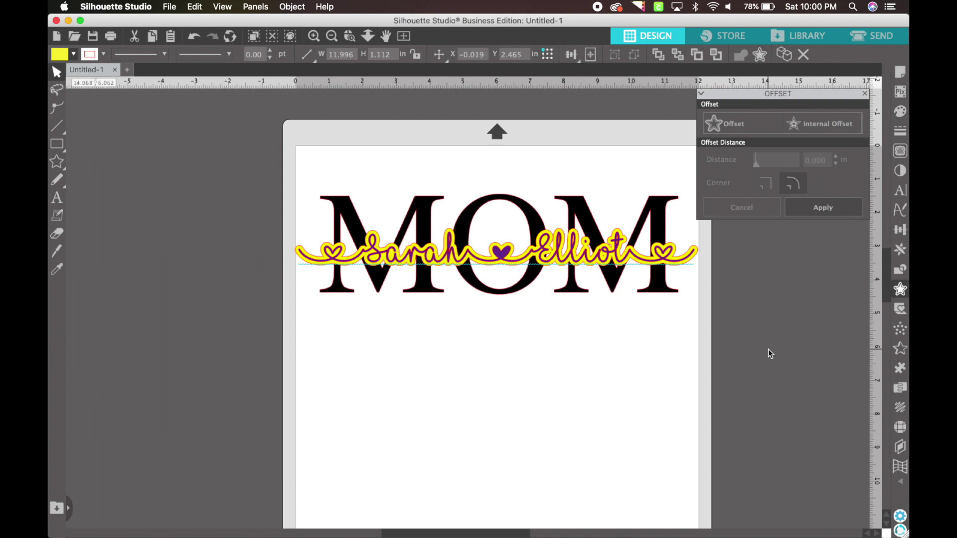
{"action": "left_click", "coordinate": [687, 265]}
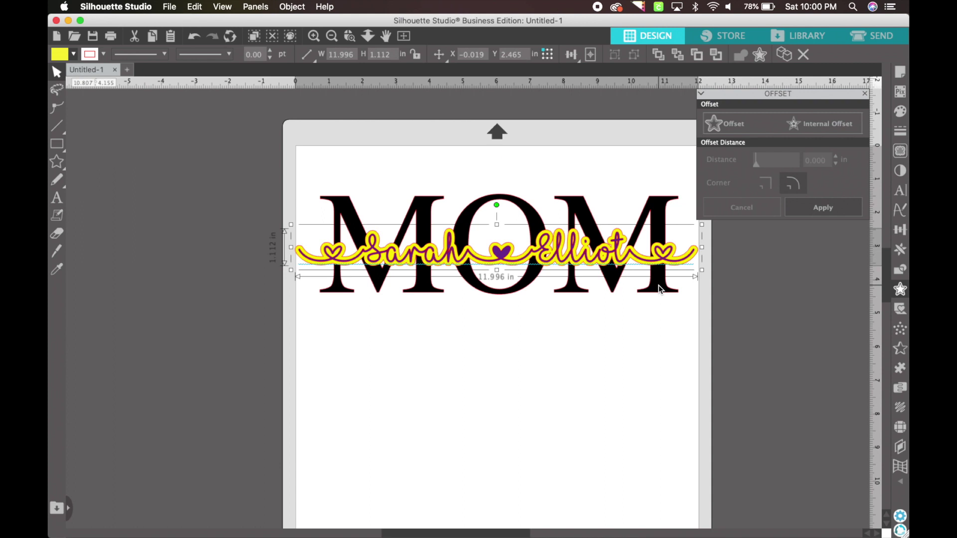
{"action": "left_click", "coordinate": [659, 286]}
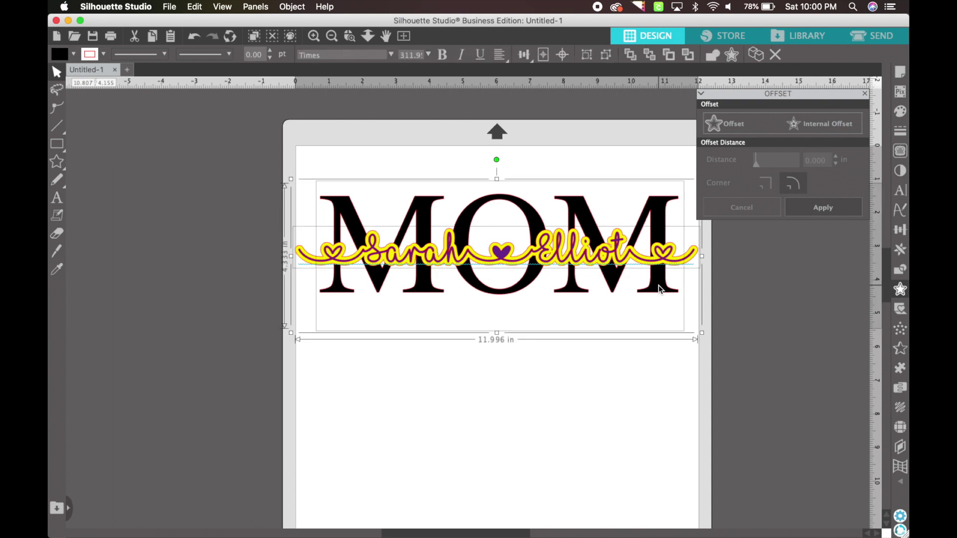
Subtract the yellow offset shape from MOM, deselect the design, and close the Modify panel
{"action": "left_click", "coordinate": [899, 271]}
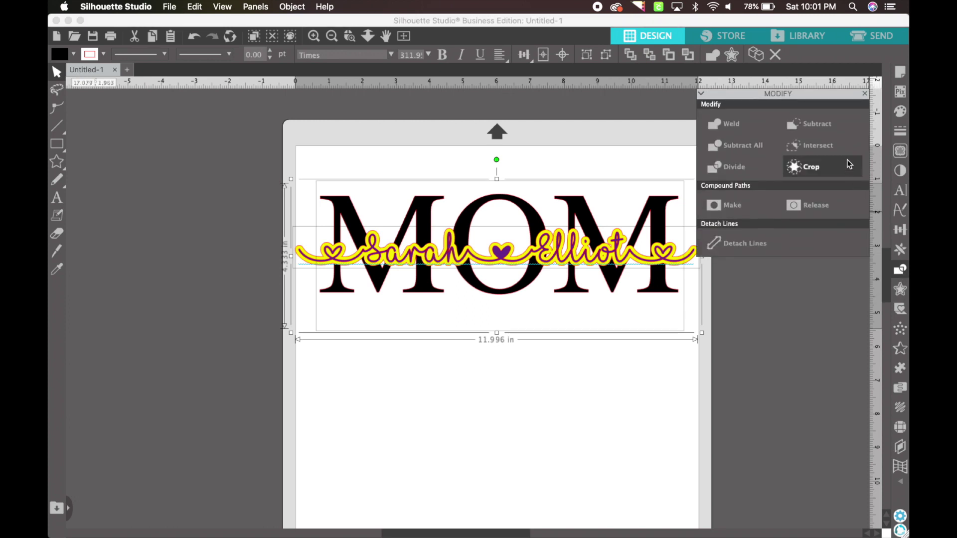
{"action": "left_click", "coordinate": [820, 127]}
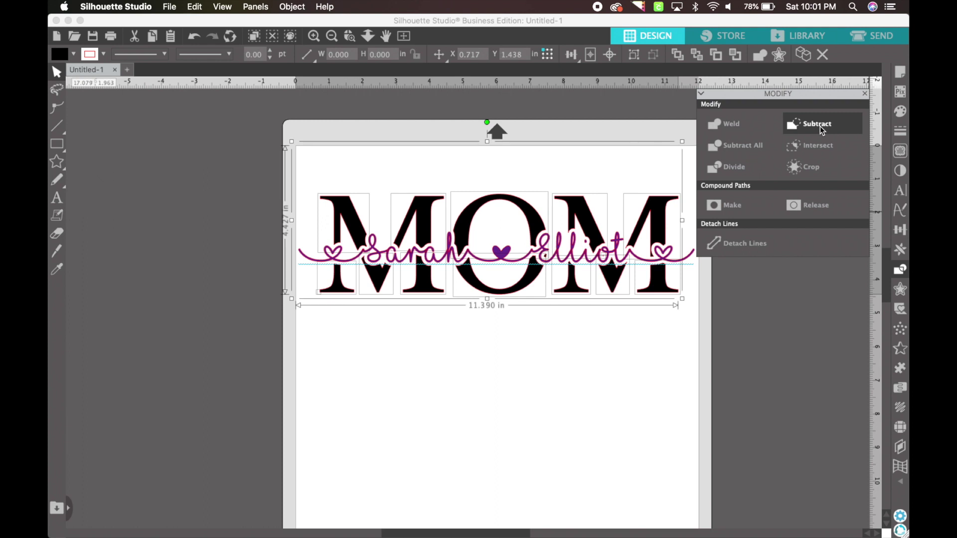
{"action": "left_click", "coordinate": [647, 402]}
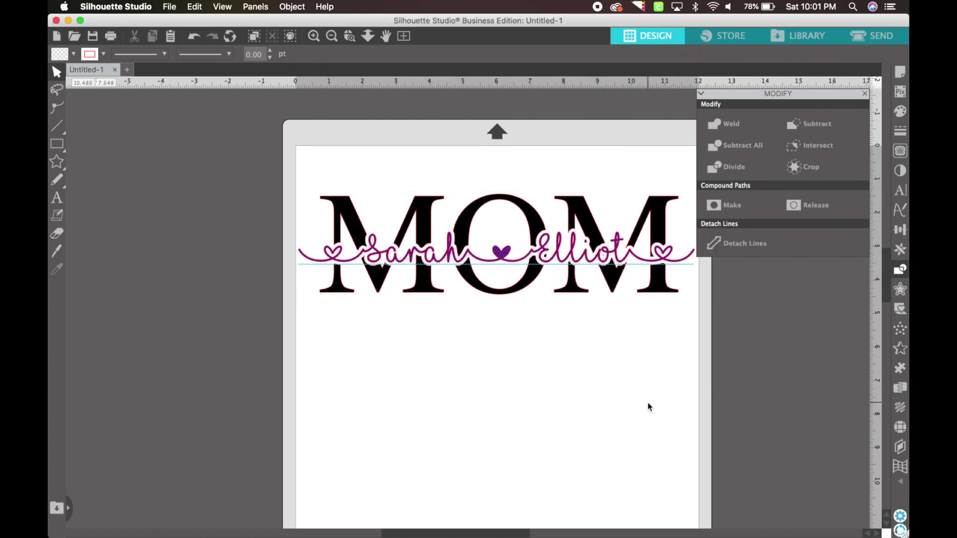
{"action": "left_click", "coordinate": [864, 93]}
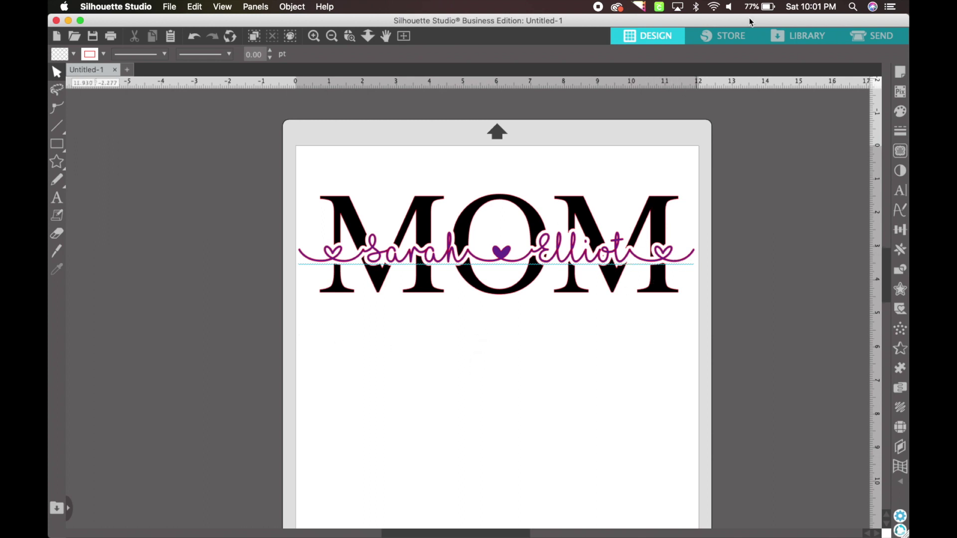
Review the finished design: purple script names running through the channel cut across MOM
{"action": "mouse_move", "coordinate": [459, 521]}
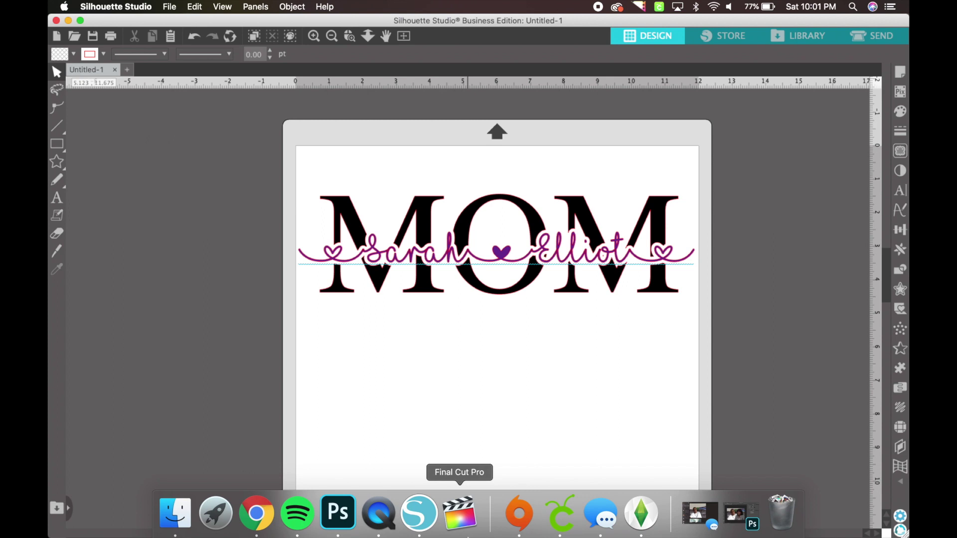